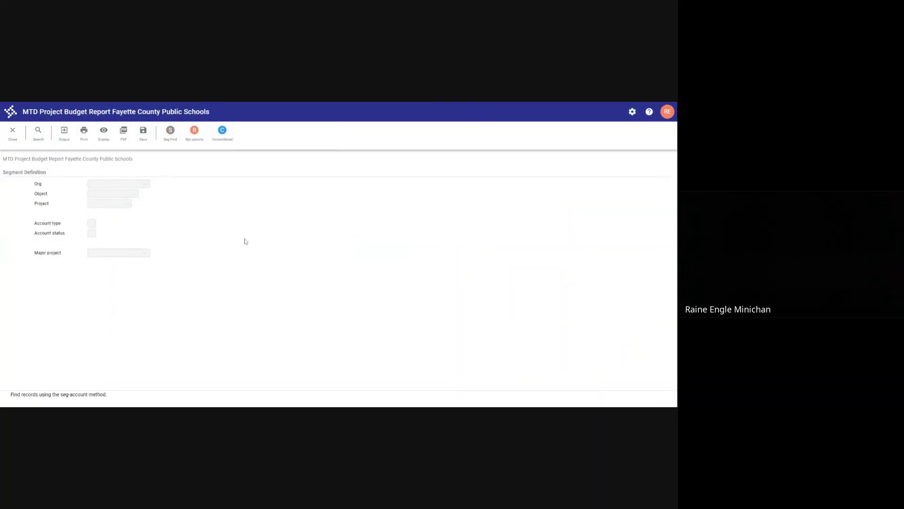
Search for the budget records with org code 0762104 and project code 125M.
click(38, 137)
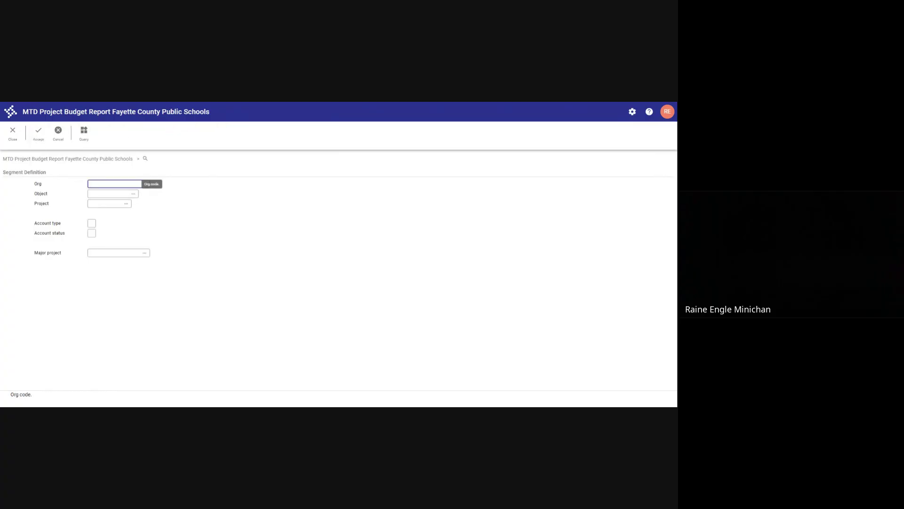
text(0762104)
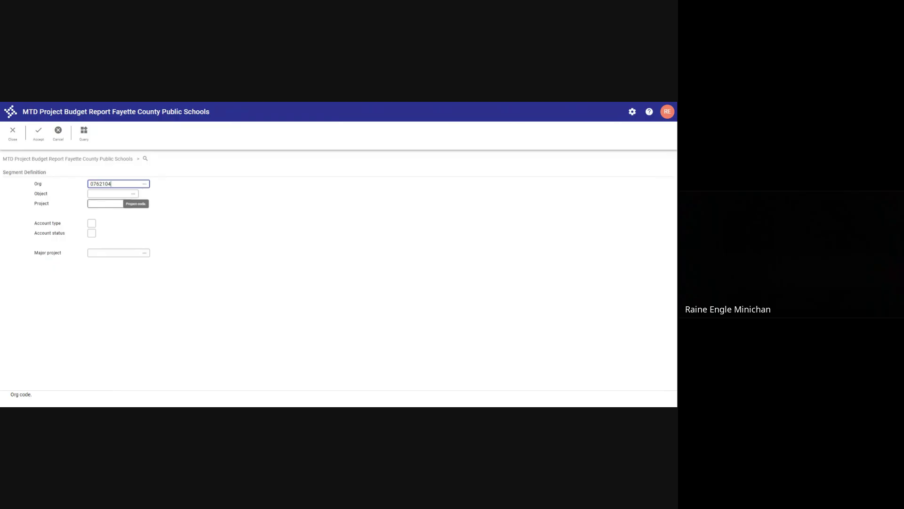
click(106, 203)
text(125)
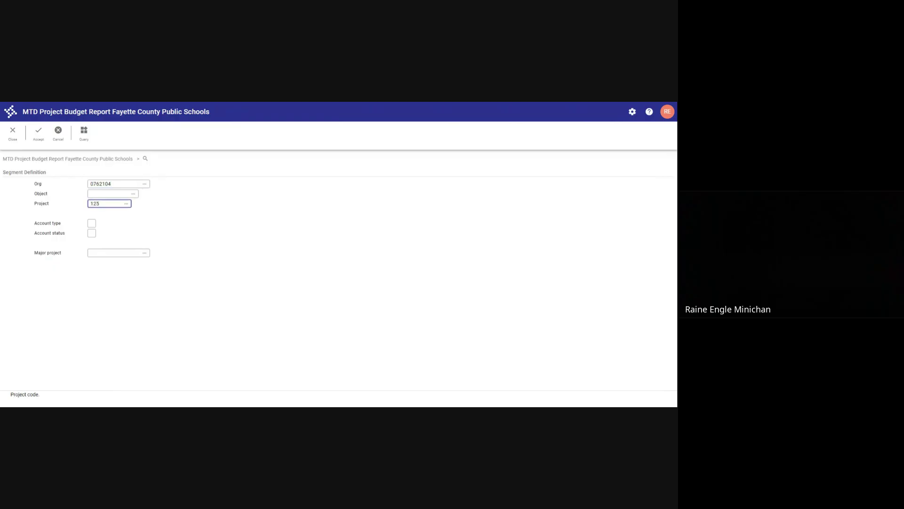
text(M)
click(38, 133)
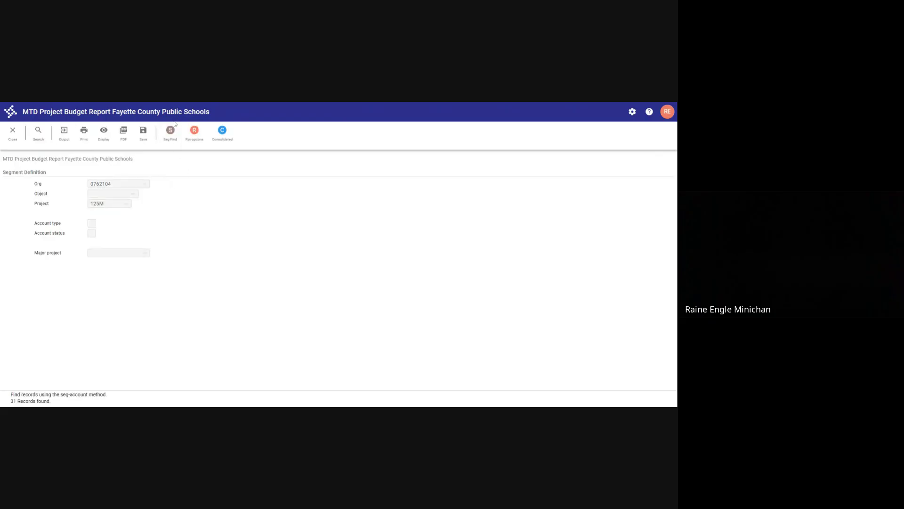
In the report options, turn off Print totals only and Suppress zero balance accts, enable Print journal detail, and accept.
click(197, 144)
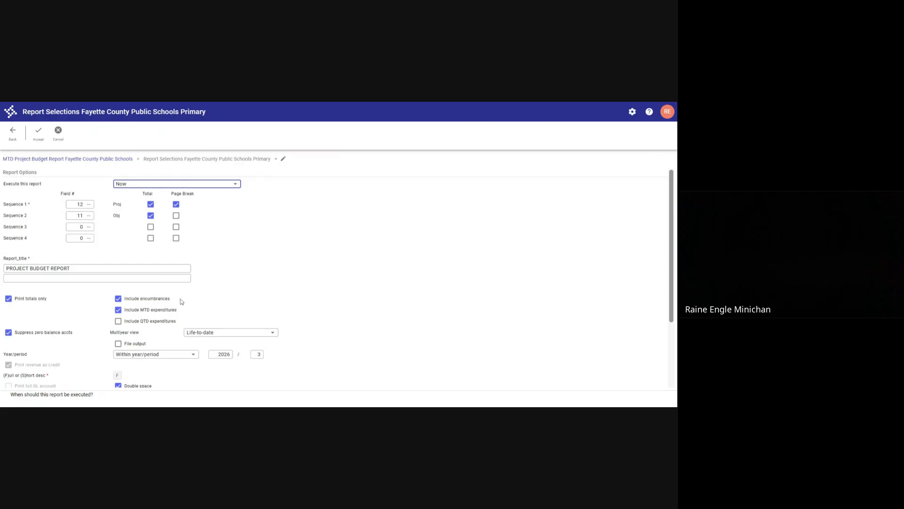
scroll(181, 304, down, 1)
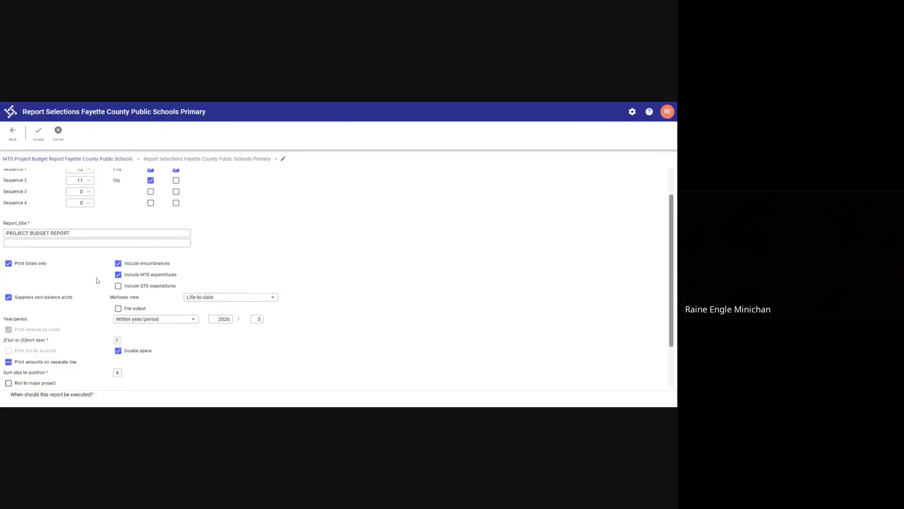
click(9, 263)
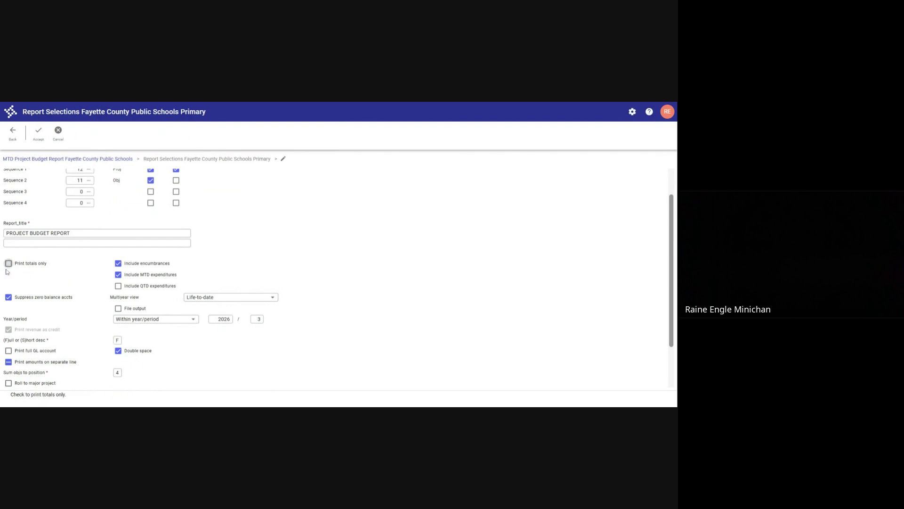
scroll(40, 270, down, 1)
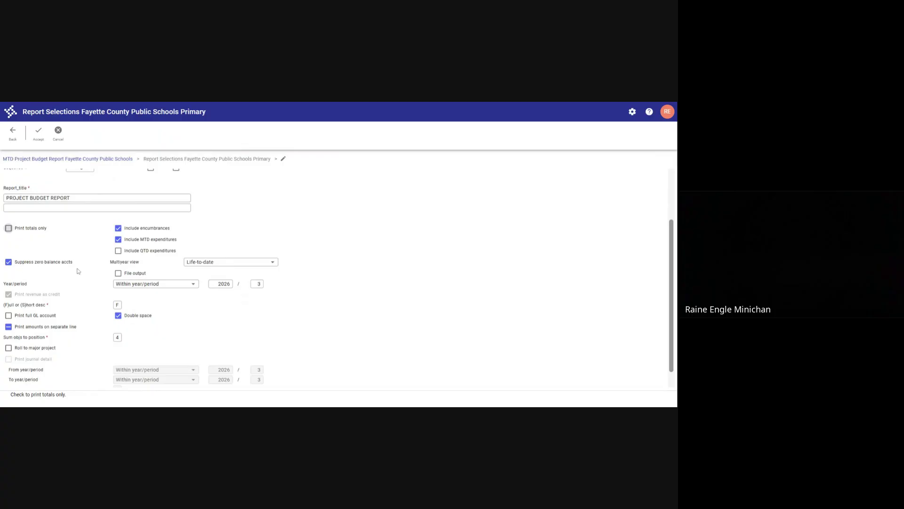
scroll(28, 272, down, 1)
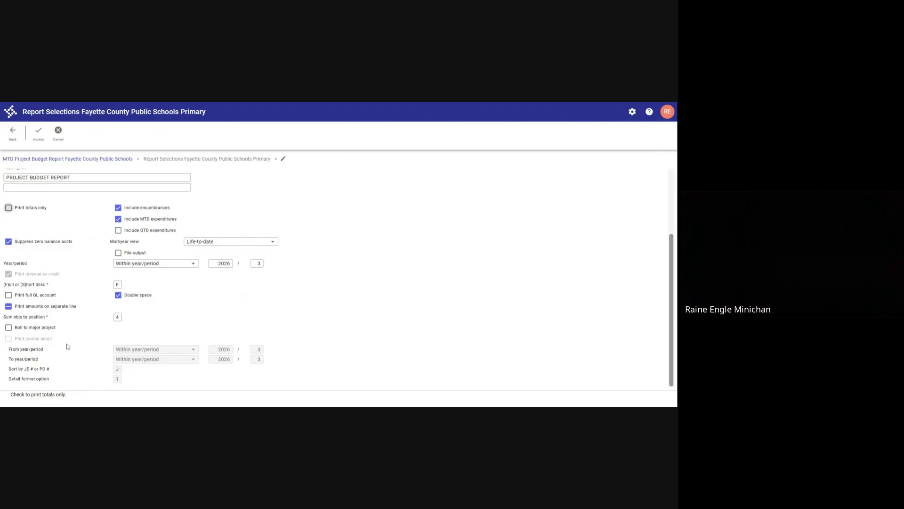
click(8, 241)
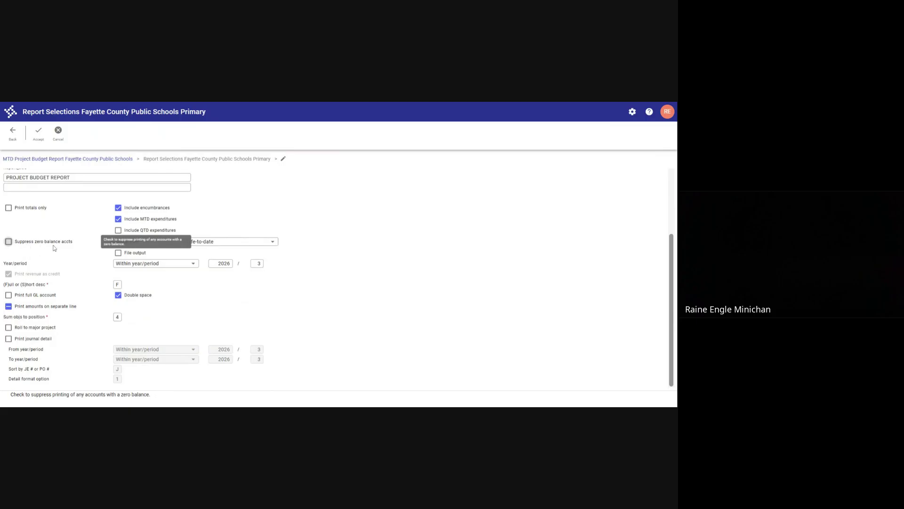
click(9, 339)
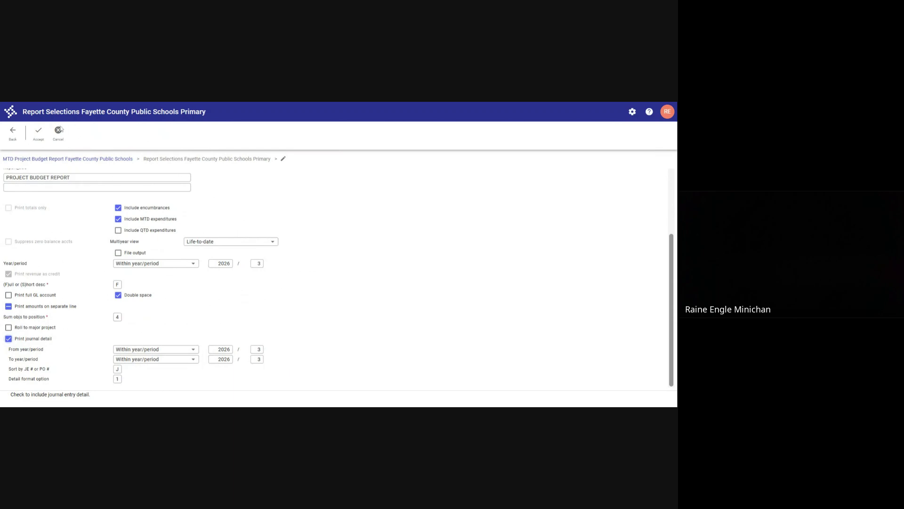
click(38, 134)
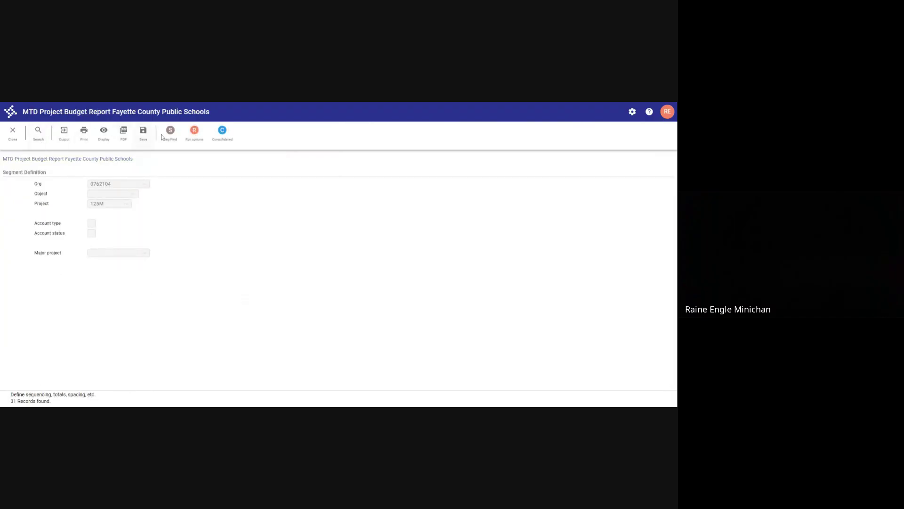
Output the project budget report as a PDF and review its encumbrances, journal entries and available budgets through page 6.
click(125, 135)
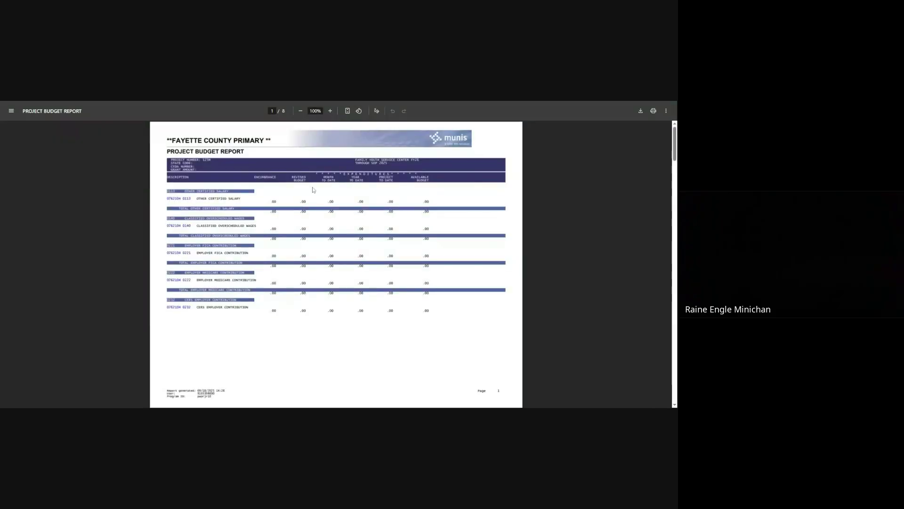
scroll(293, 360, down, 3)
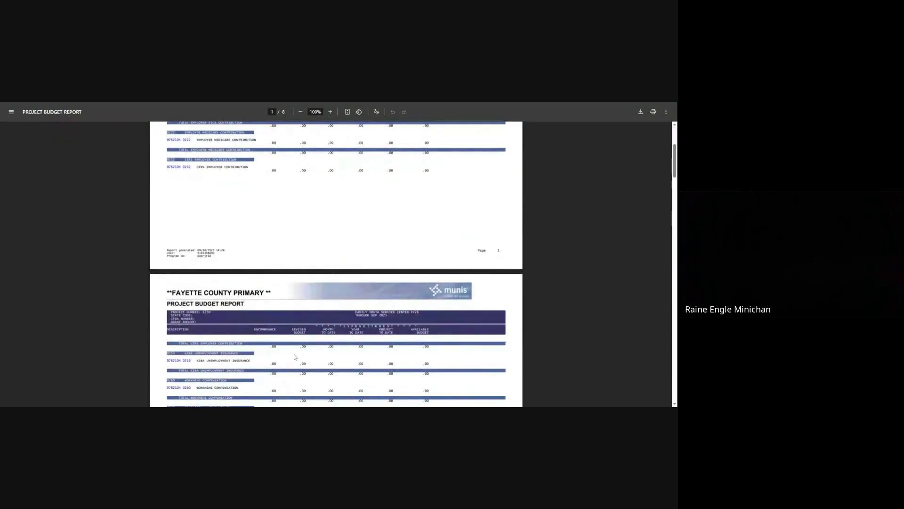
scroll(294, 356, down, 1)
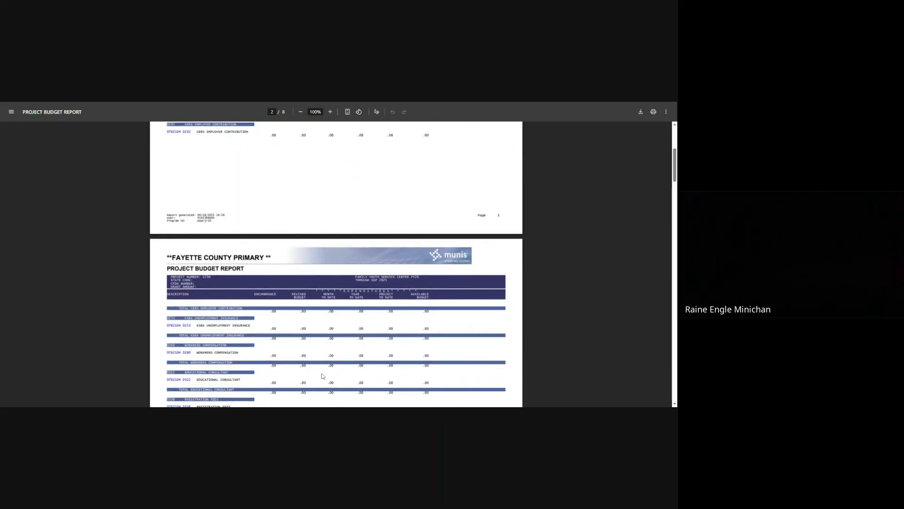
scroll(322, 376, down, 1)
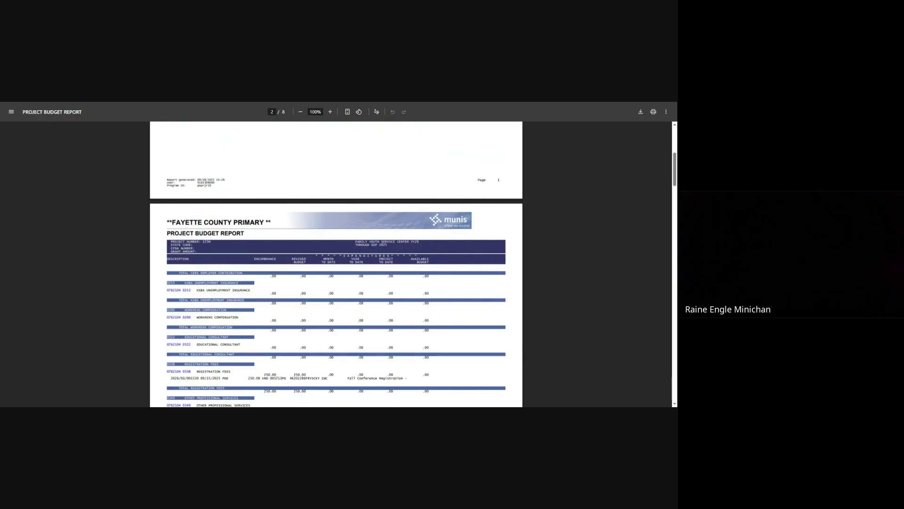
scroll(336, 274, down, 1)
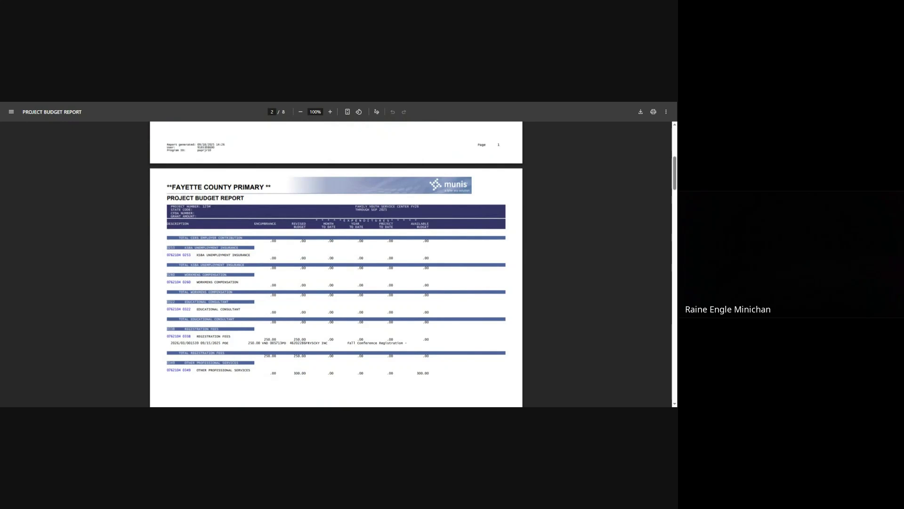
scroll(336, 264, down, 1)
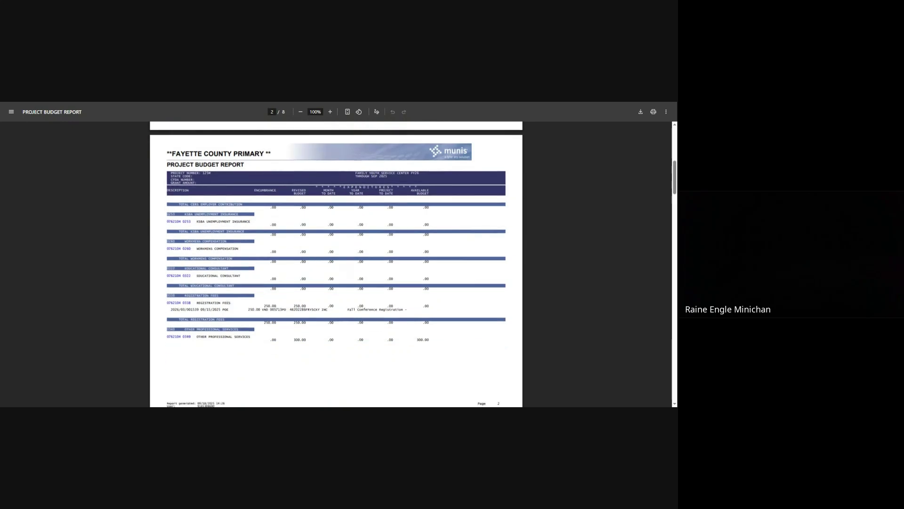
scroll(336, 264, down, 1)
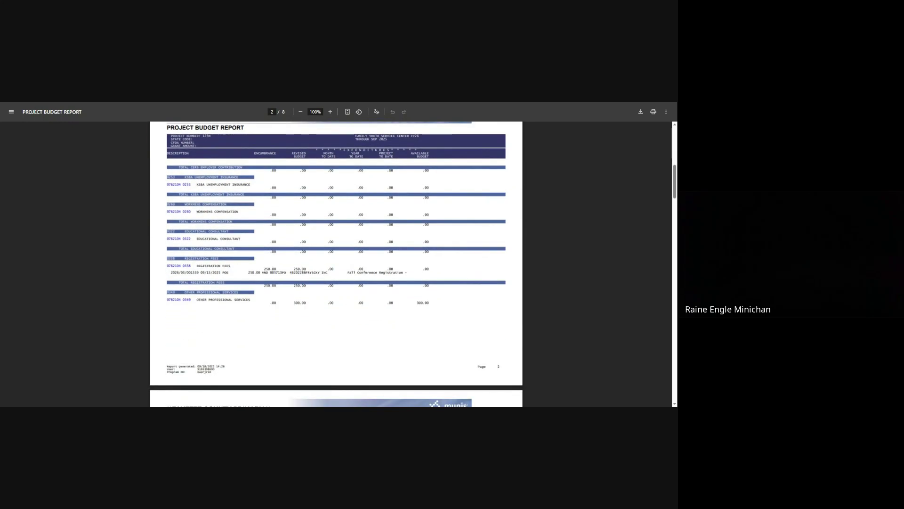
scroll(336, 263, down, 1)
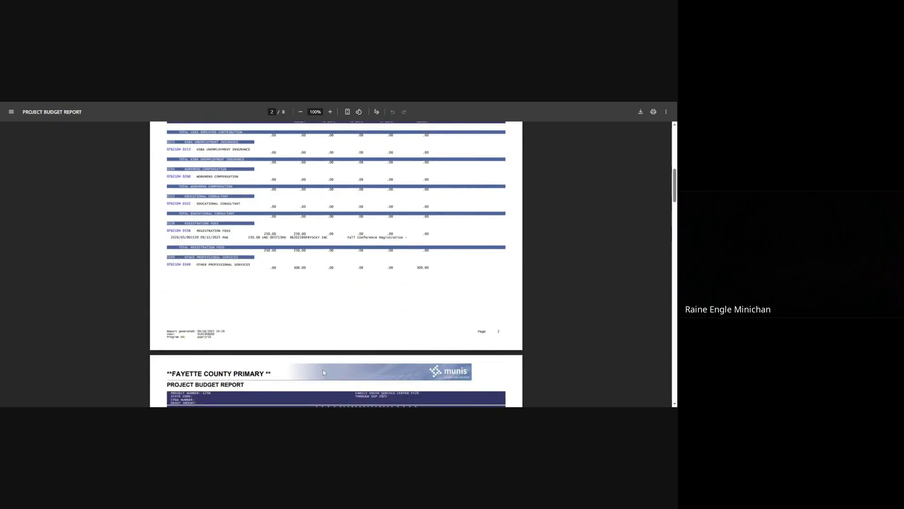
scroll(319, 362, down, 1)
scroll(318, 362, down, 2)
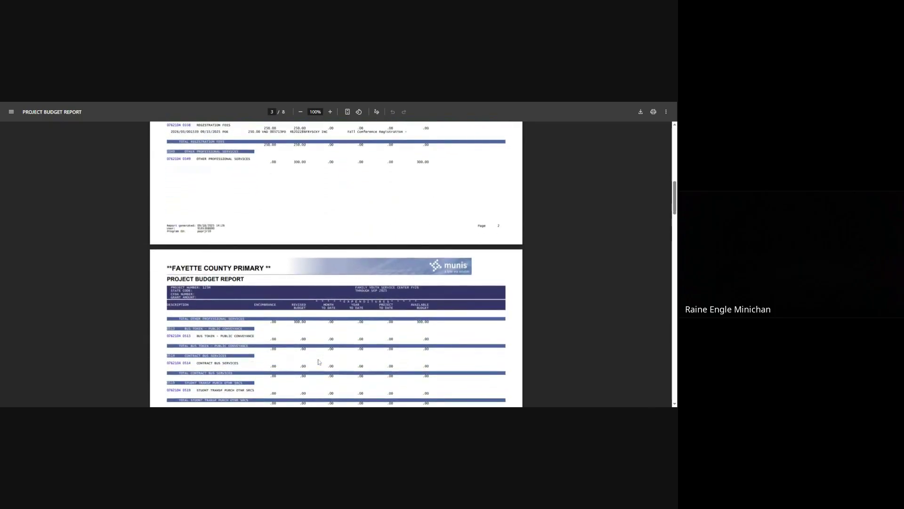
scroll(319, 361, down, 1)
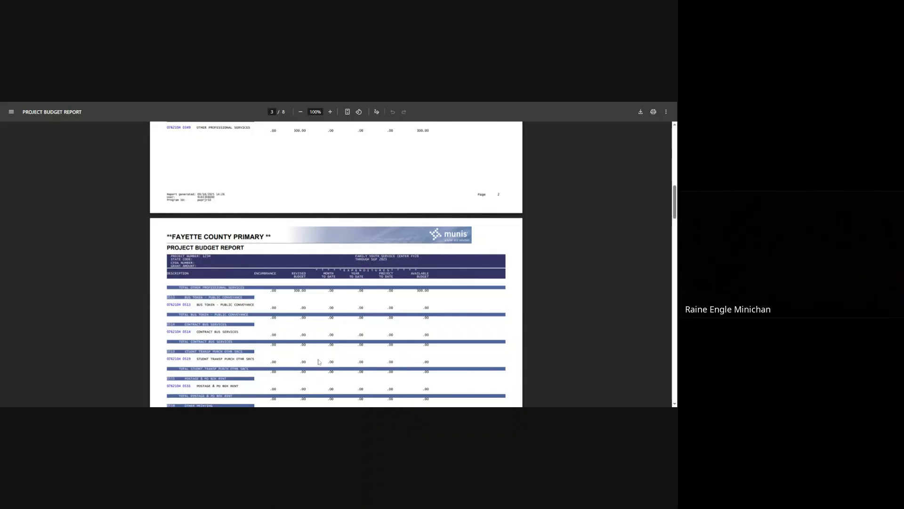
scroll(319, 362, down, 3)
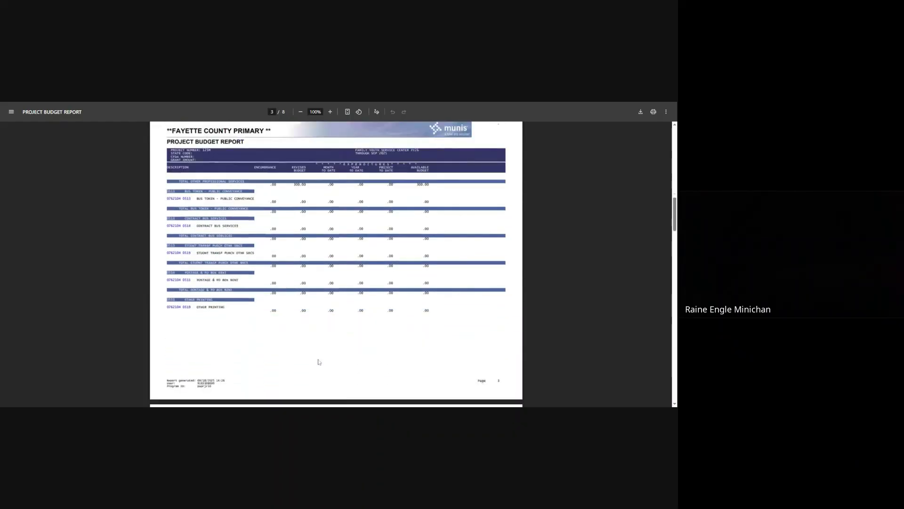
scroll(318, 362, down, 3)
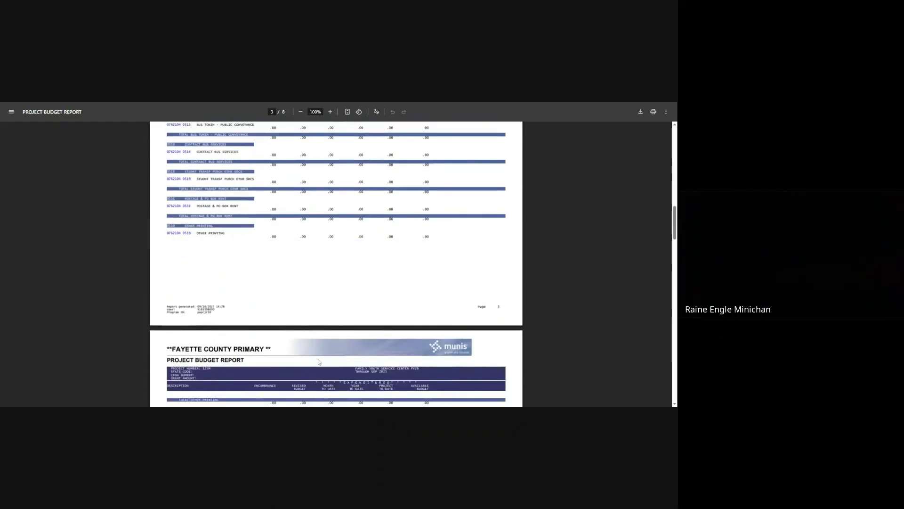
scroll(319, 362, down, 4)
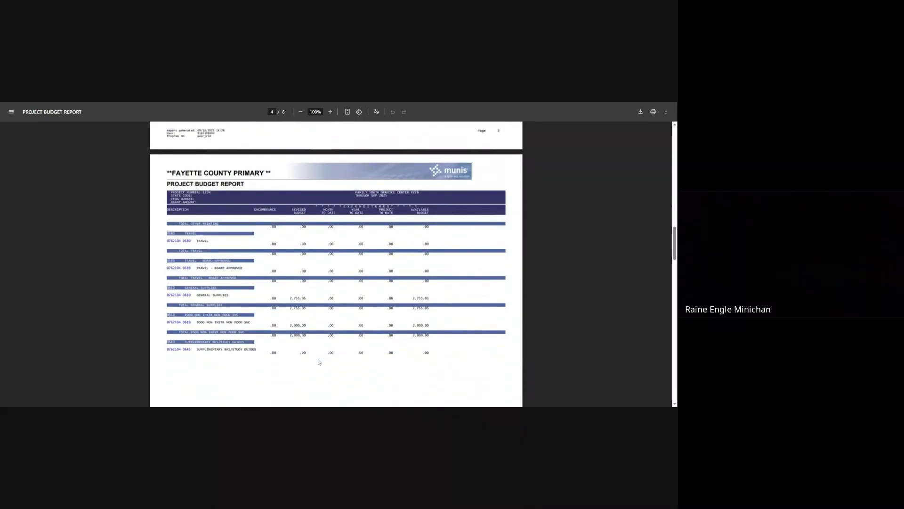
scroll(319, 362, down, 5)
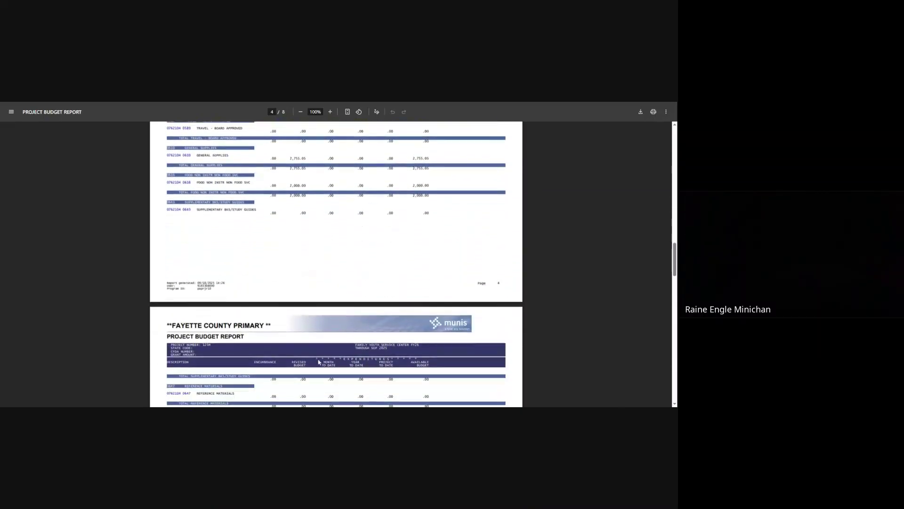
scroll(319, 361, down, 3)
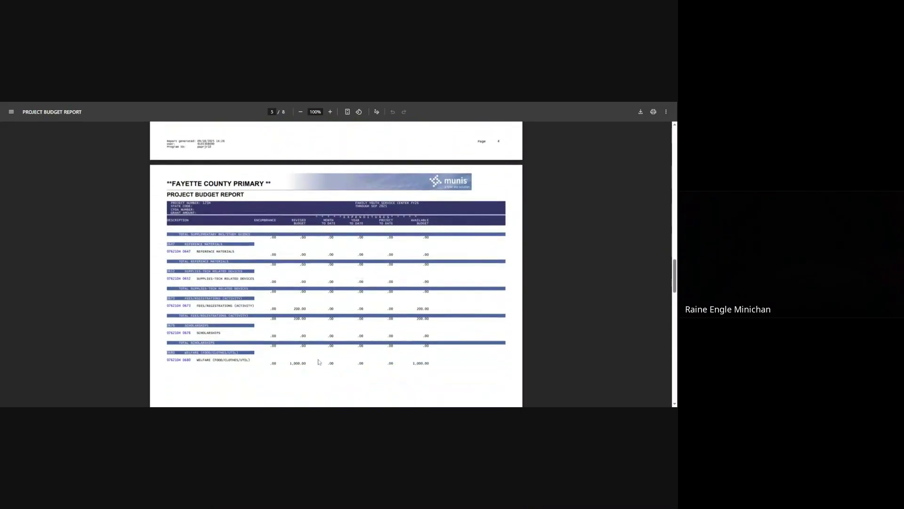
scroll(318, 362, down, 6)
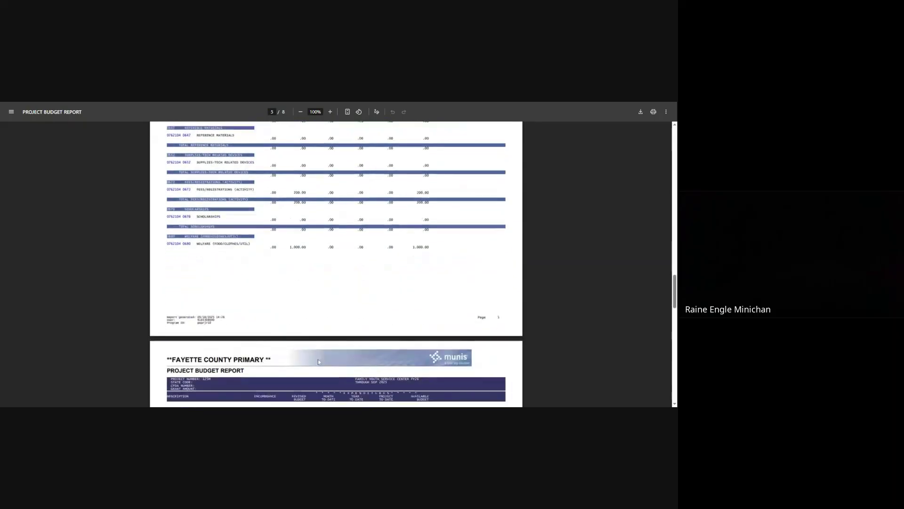
scroll(319, 362, down, 2)
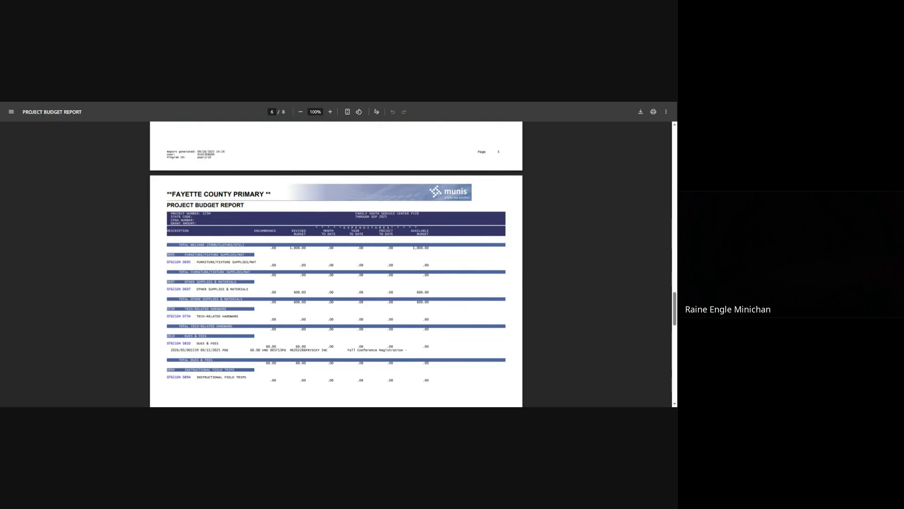
Return to the MTD Project Budget Report and run a new search using only project code 125M, with no org.
click(200, 103)
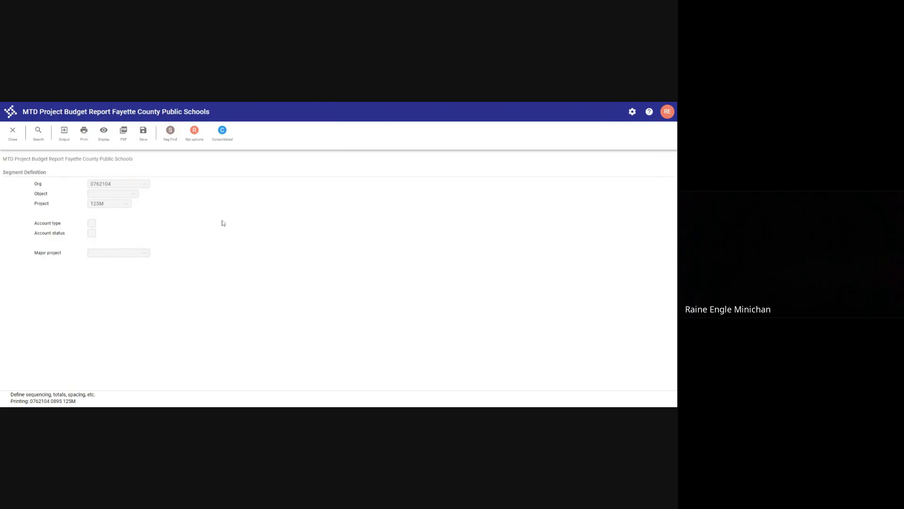
click(43, 140)
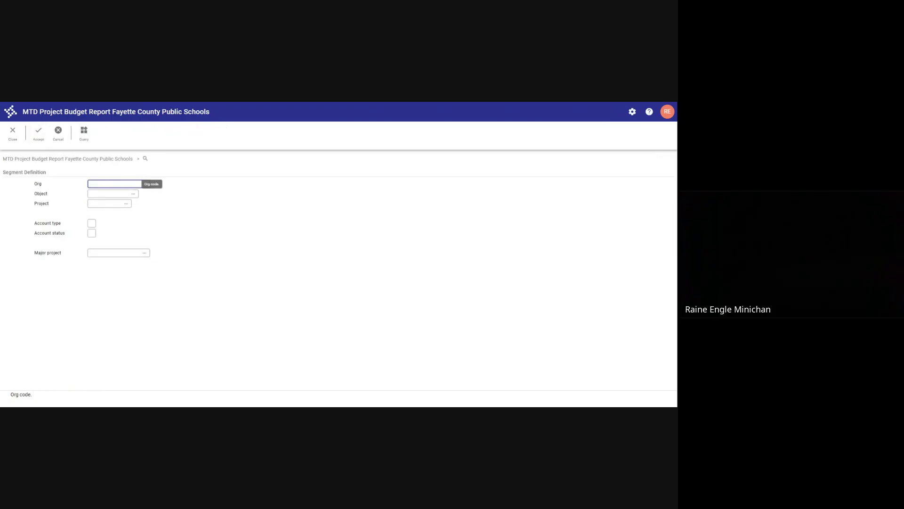
click(113, 204)
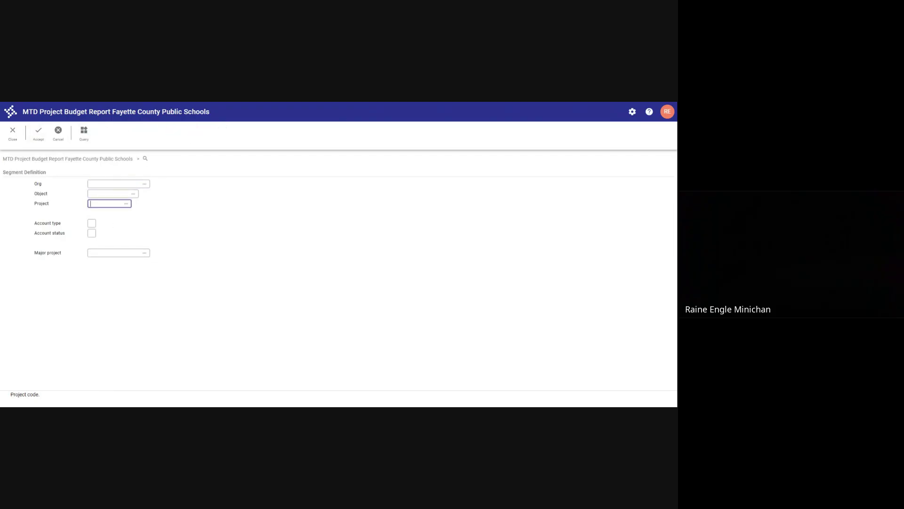
text(125M)
click(42, 139)
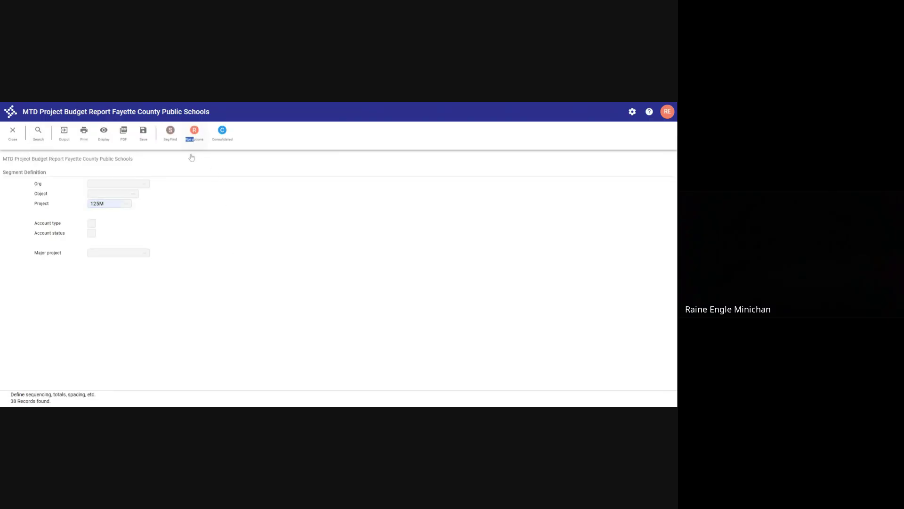
Check the report options with journal detail enabled, accept them without changes, and output the whole-project report as a PDF.
scroll(218, 261, down, 1)
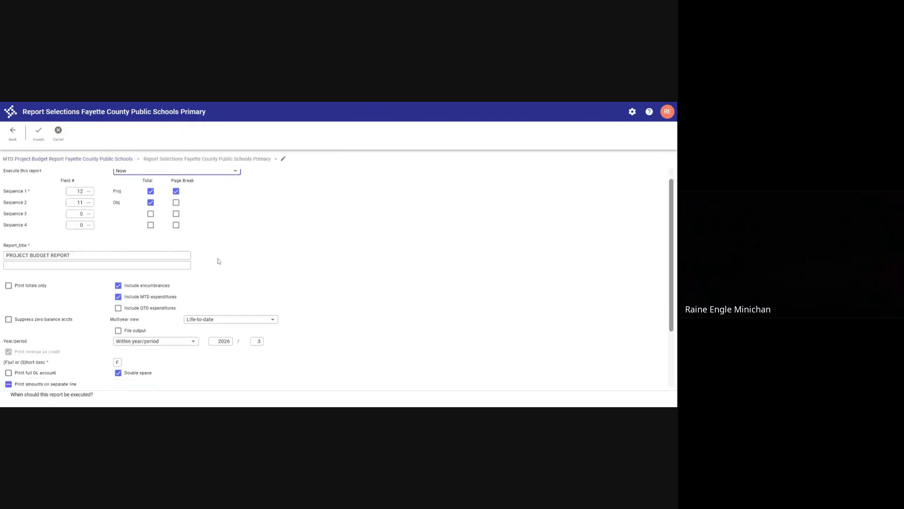
scroll(218, 261, down, 1)
scroll(211, 265, down, 1)
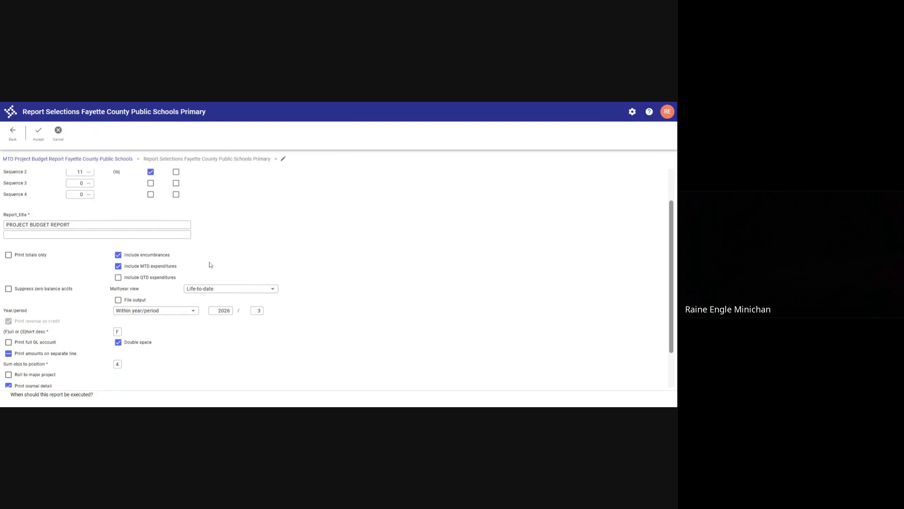
scroll(210, 265, down, 1)
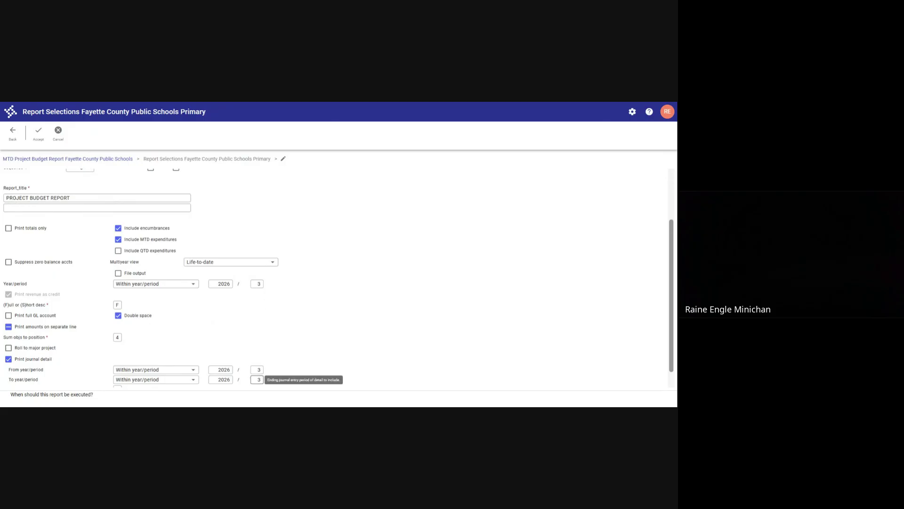
scroll(277, 360, down, 1)
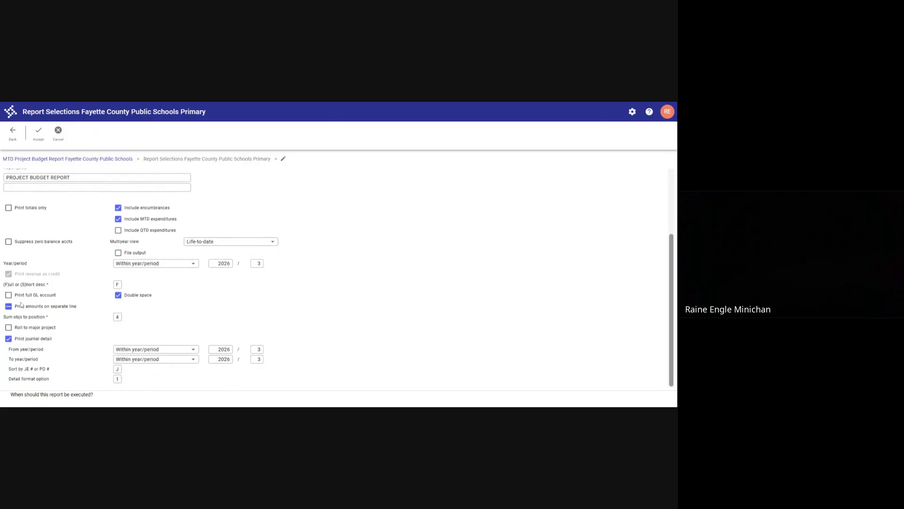
click(34, 141)
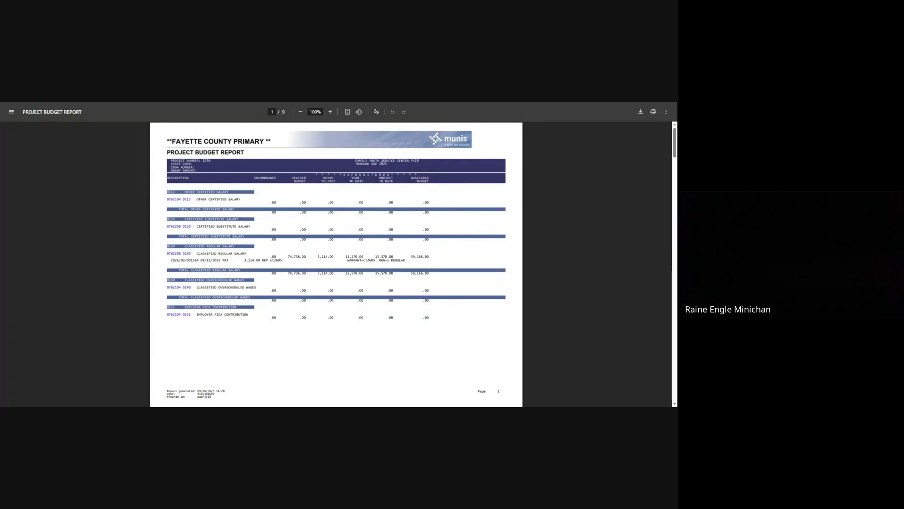
Review the account lines and journal entries in the whole-project budget report through page 3, and close the PDF.
scroll(236, 260, down, 2)
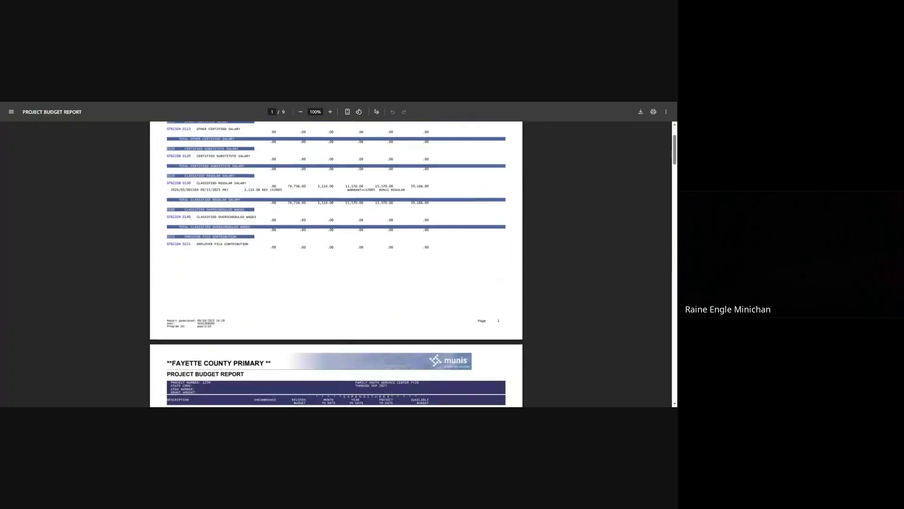
scroll(237, 260, down, 1)
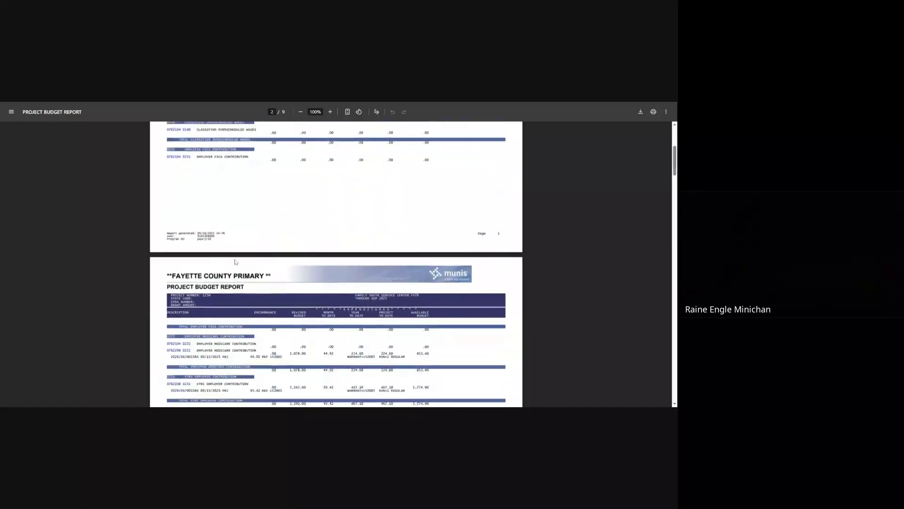
scroll(337, 264, down, 1)
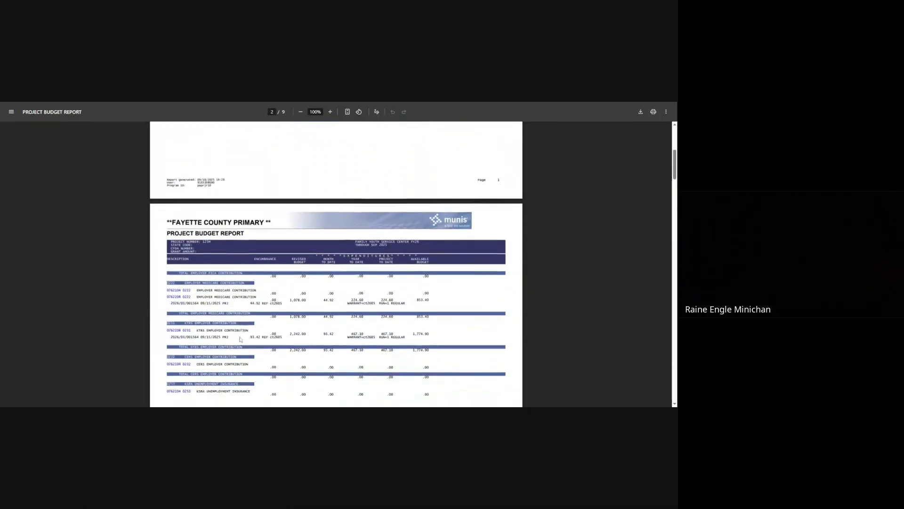
scroll(336, 263, down, 5)
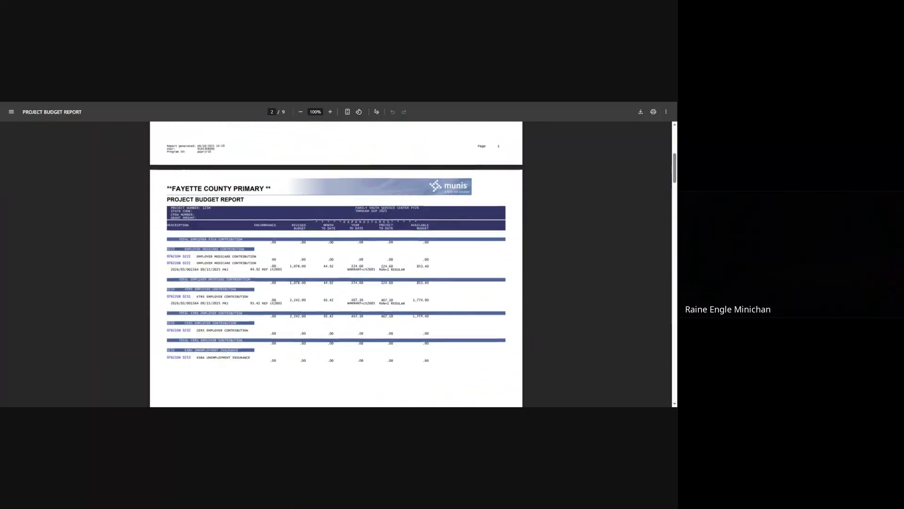
scroll(336, 263, down, 4)
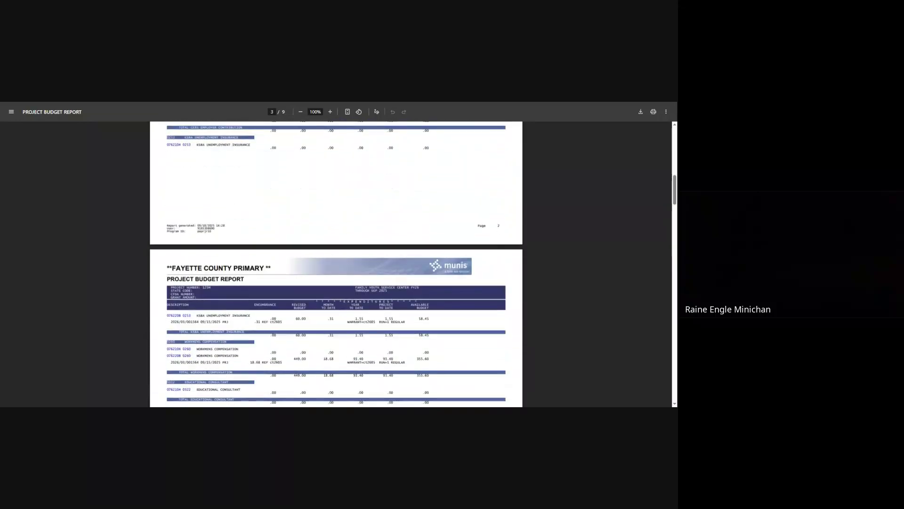
scroll(336, 263, down, 1)
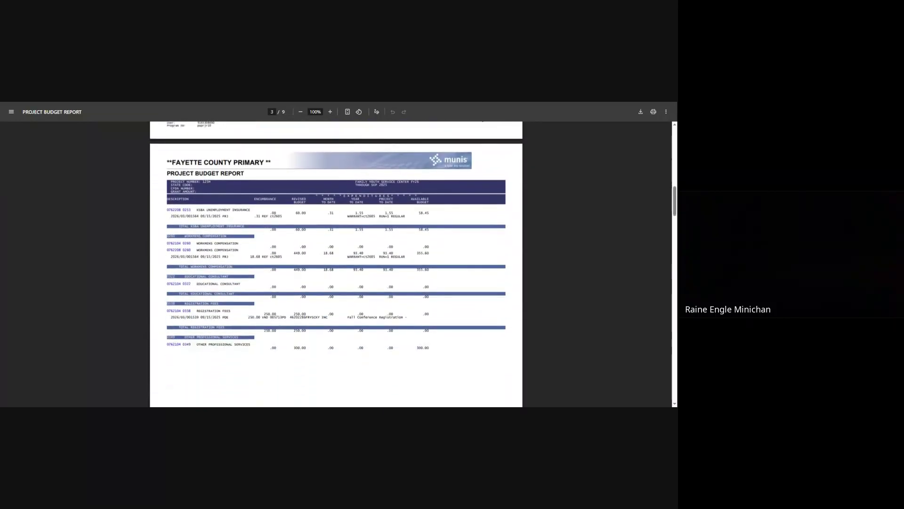
scroll(336, 264, down, 1)
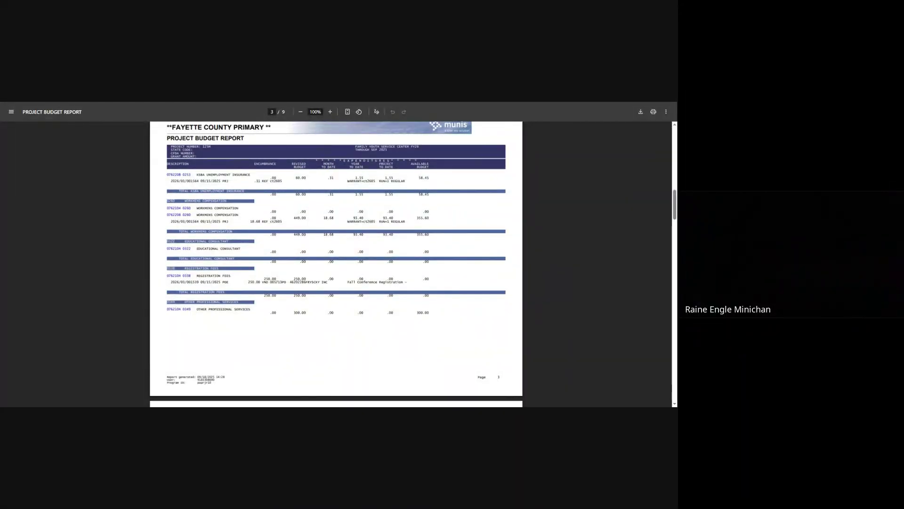
scroll(336, 264, up, 2)
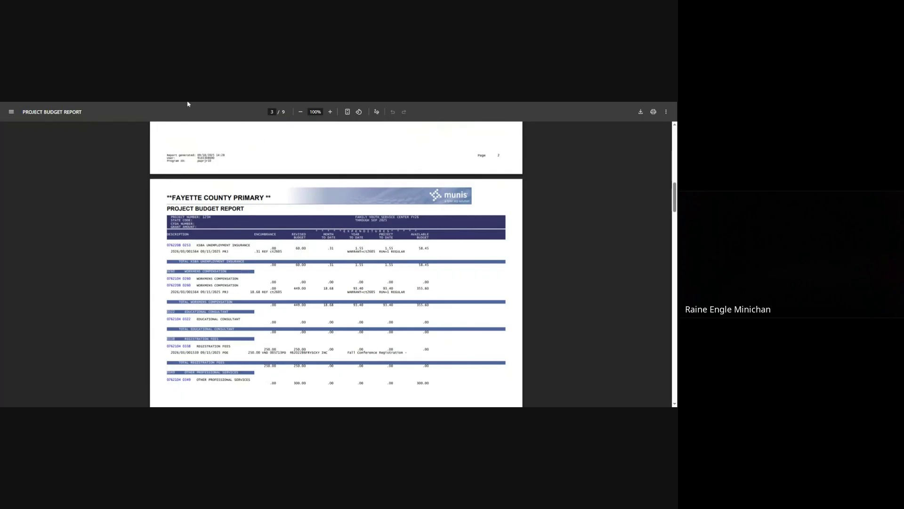
key(ctrl+w)
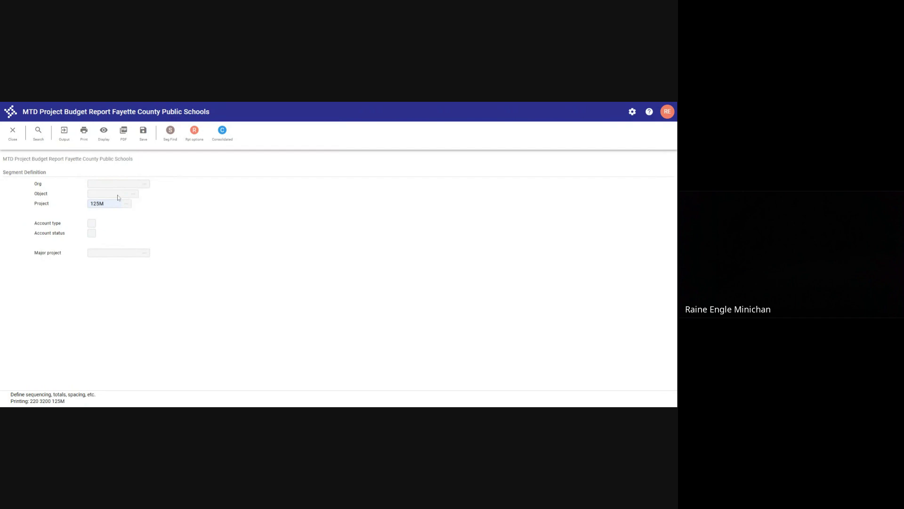
Run a new search for the budget records with org code 0762104 and project code 125M.
click(47, 136)
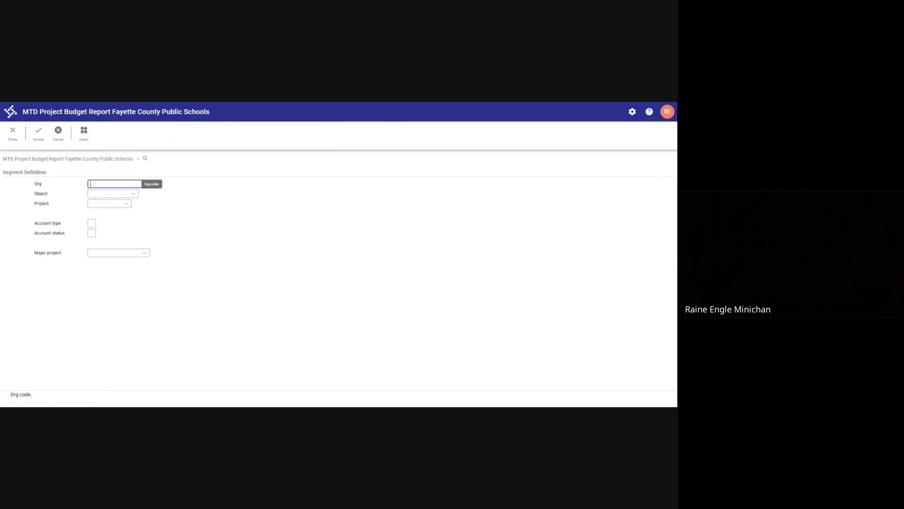
text(0762104)
click(107, 203)
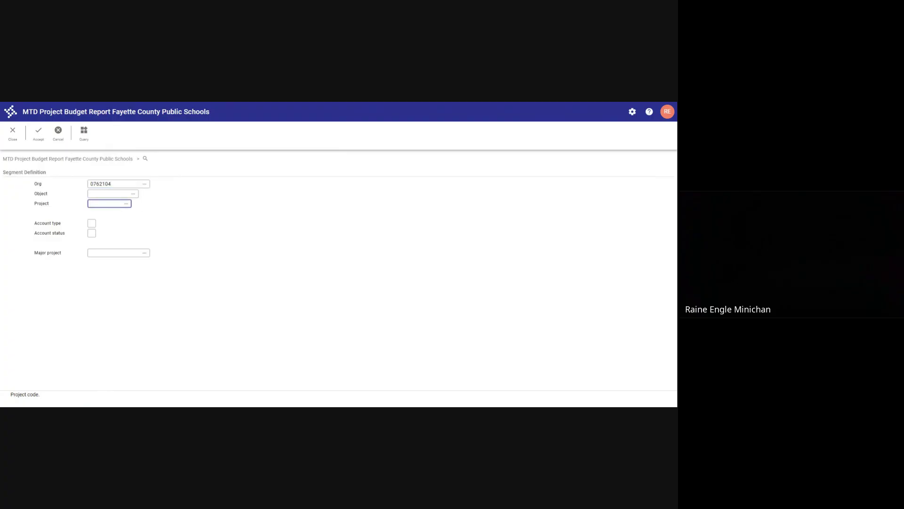
text(125M)
click(43, 140)
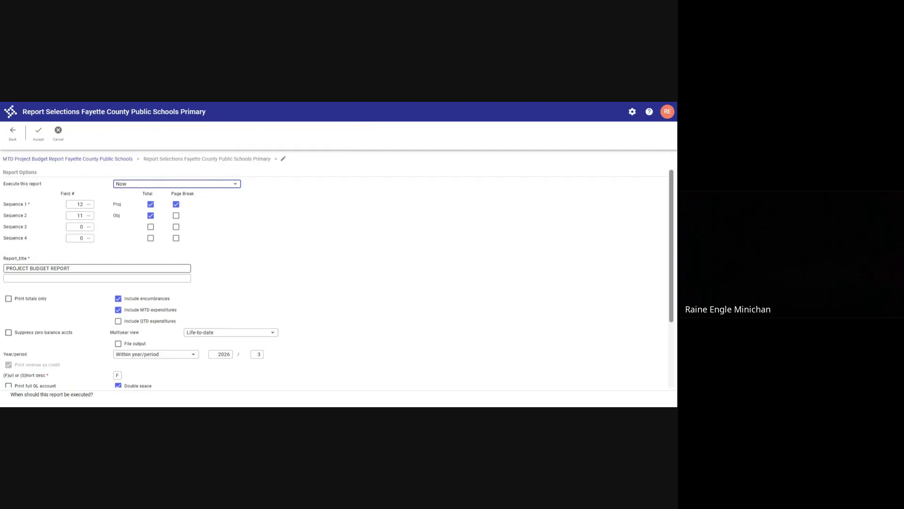
In the report options, turn on Print totals only and Suppress zero balance accts, and accept.
scroll(121, 268, down, 1)
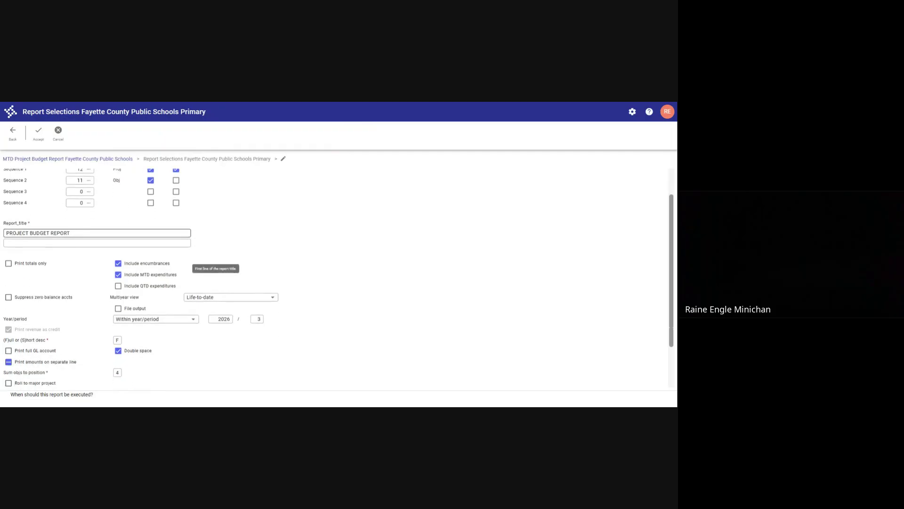
click(8, 264)
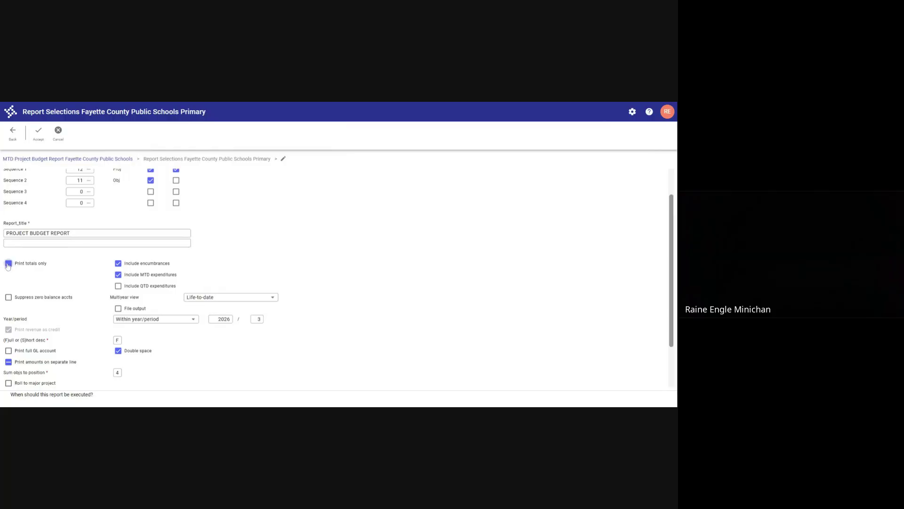
click(8, 298)
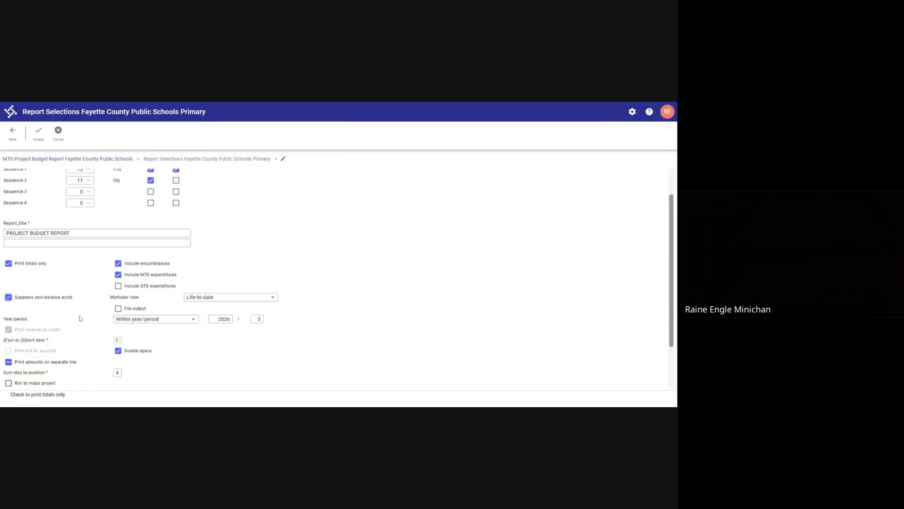
scroll(79, 318, down, 2)
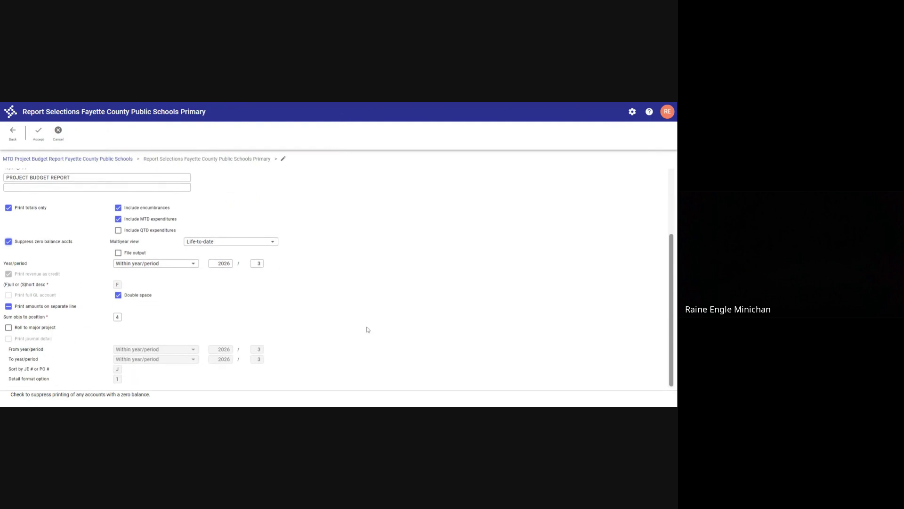
scroll(365, 331, up, 2)
scroll(363, 333, up, 1)
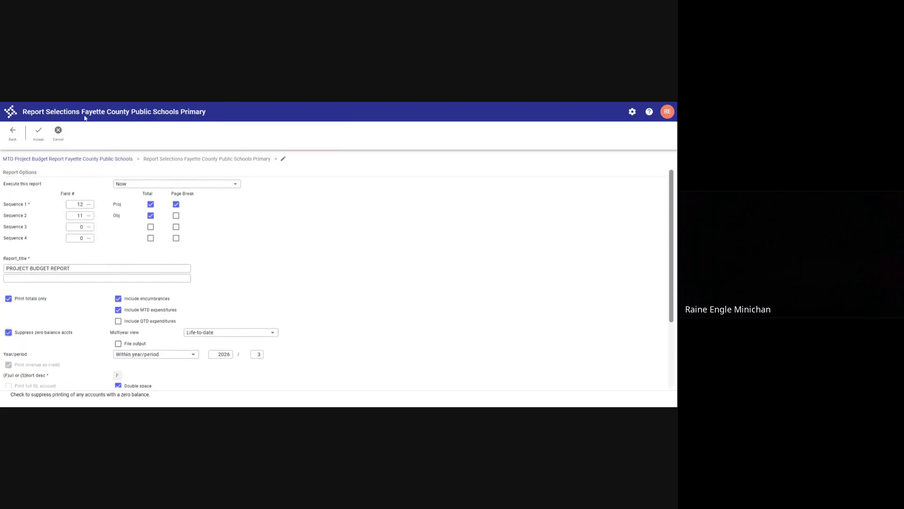
click(39, 136)
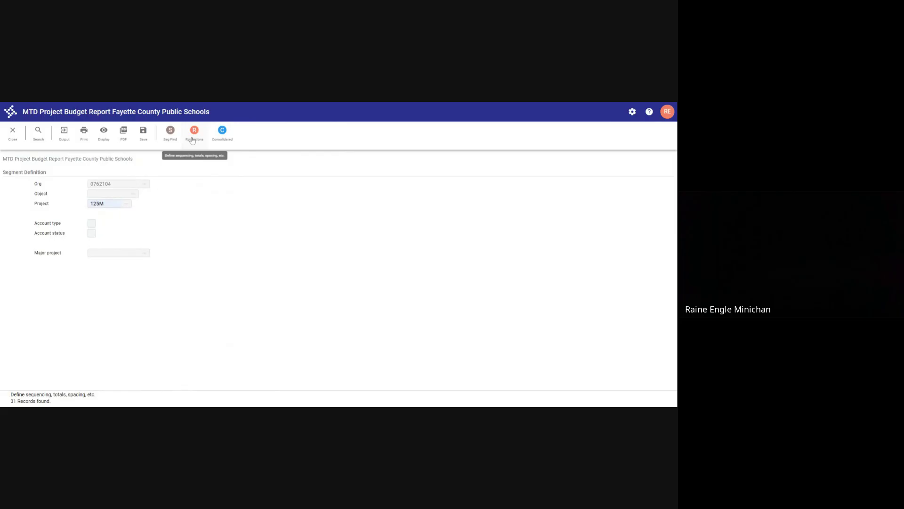
Output the totals-only project budget report as a PDF and review the budget lines and totals on page 1.
click(126, 138)
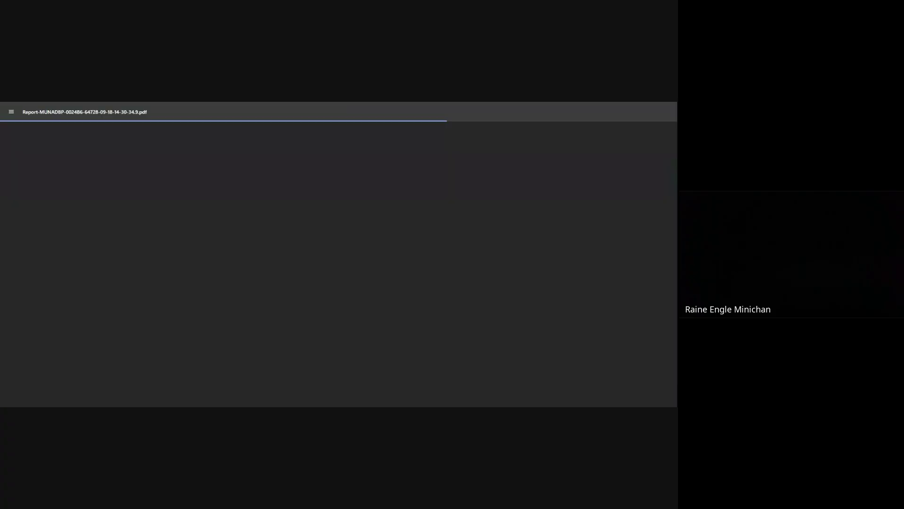
scroll(336, 264, down, 1)
scroll(405, 284, up, 1)
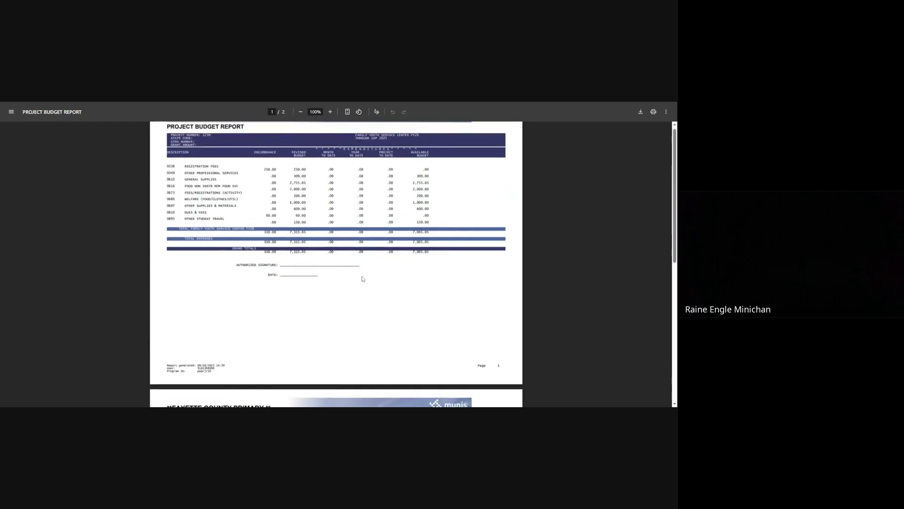